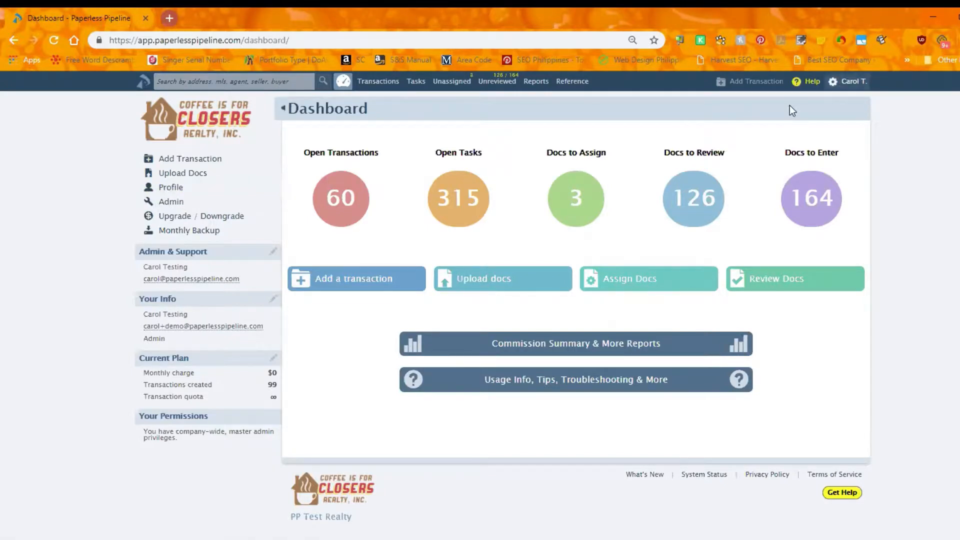
Add a transaction label named Townhouse in the admin's Transaction Labels settings
mouse_move(851, 81)
left_click(803, 99)
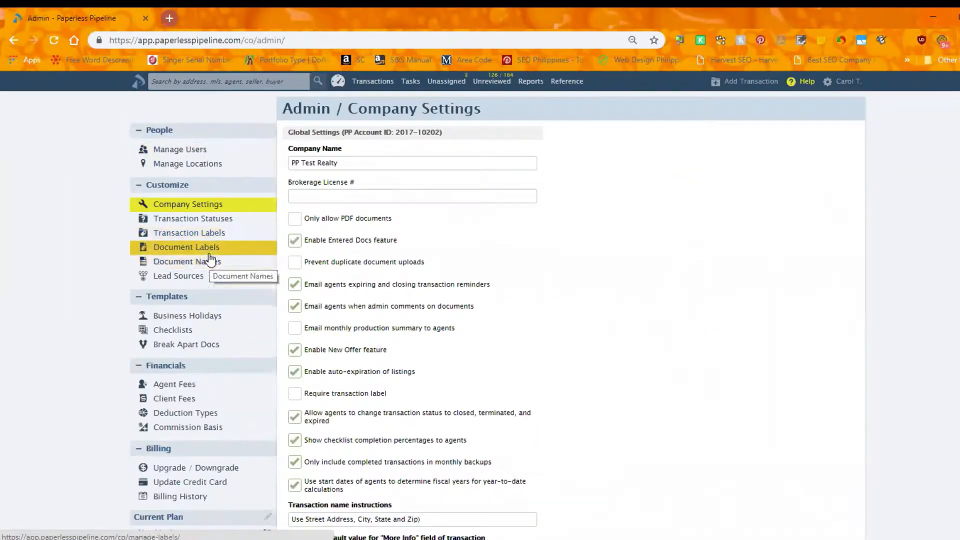
left_click(214, 234)
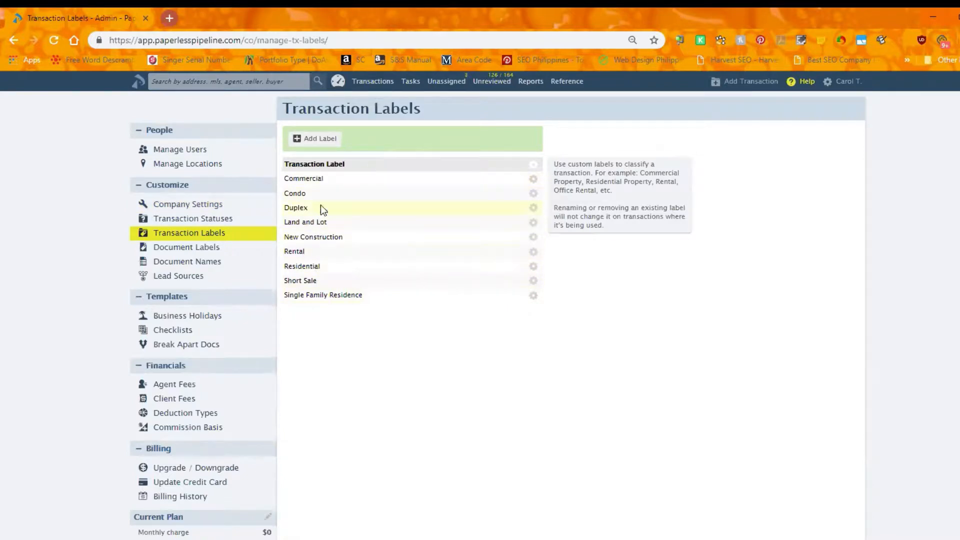
left_click(320, 141)
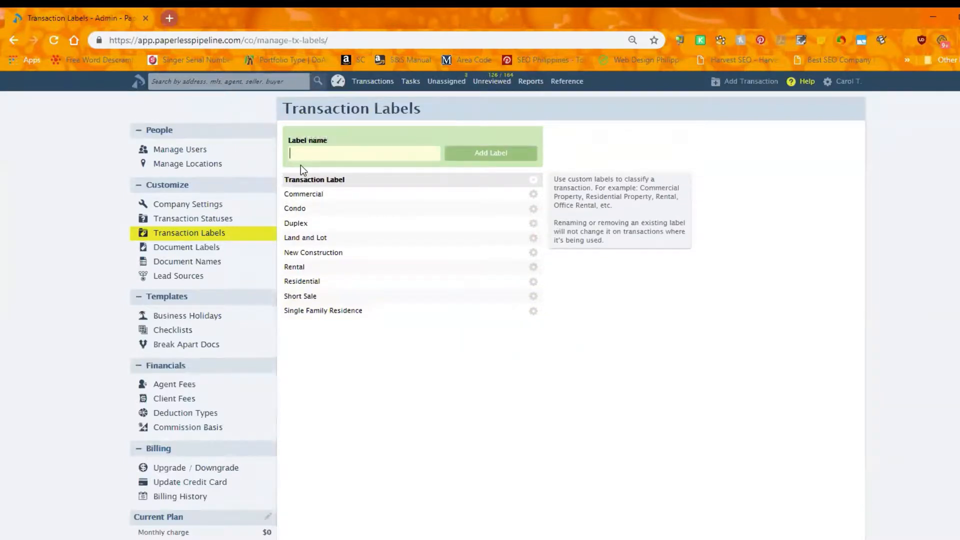
type("Townhouse")
left_click(479, 159)
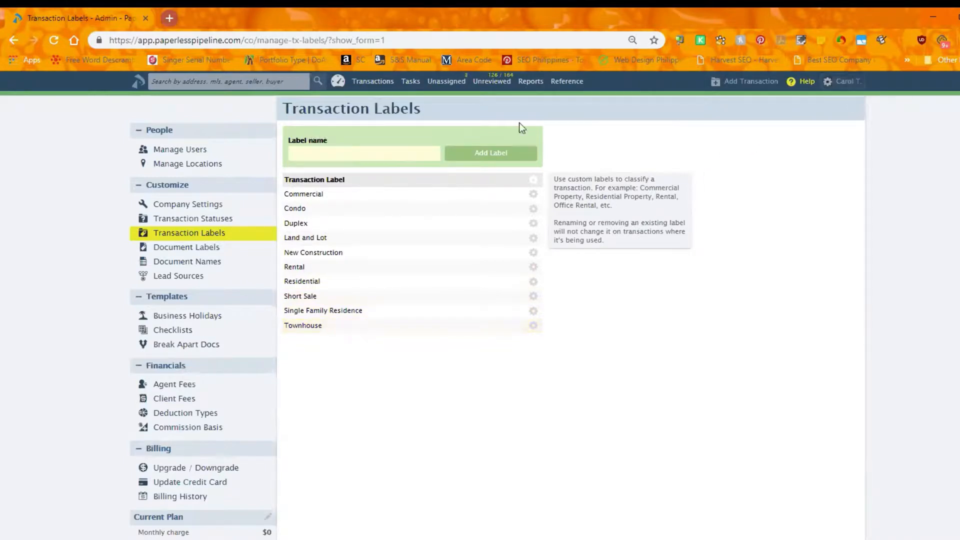
Open the transactions list and filter it by the Duplex label
left_click(374, 83)
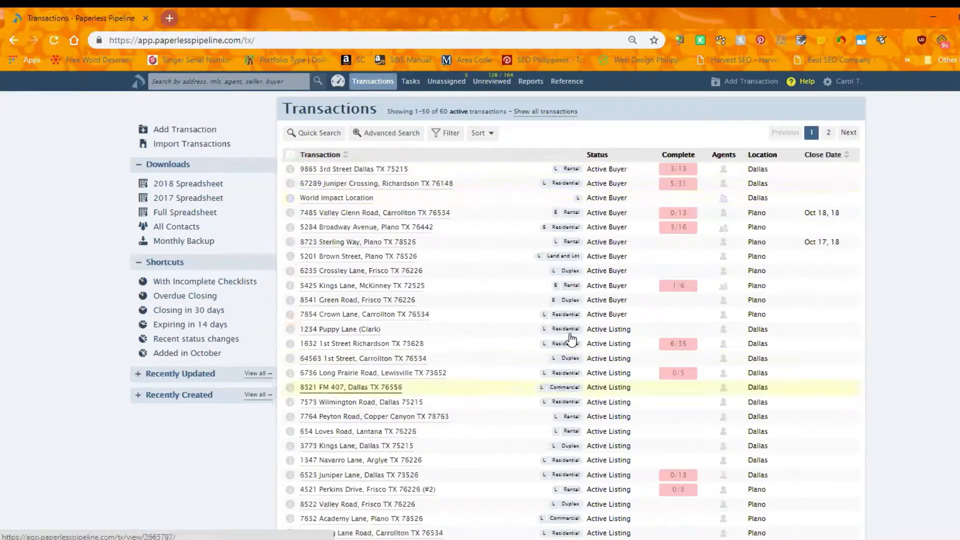
mouse_move(538, 258)
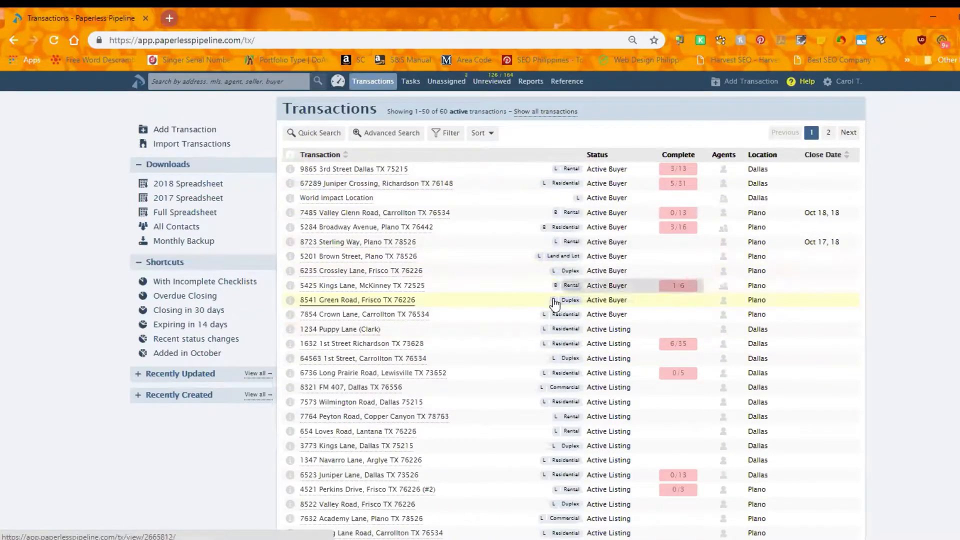
mouse_move(554, 303)
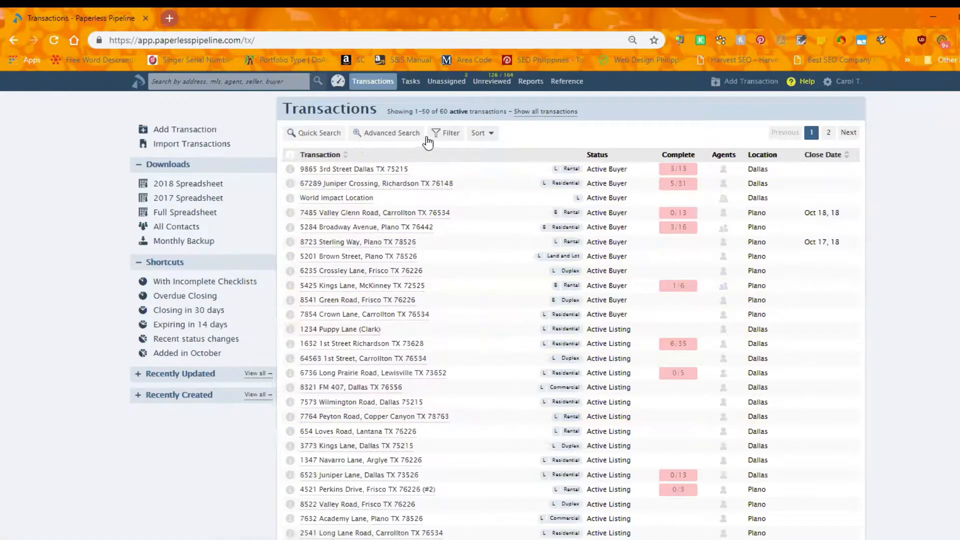
left_click(446, 133)
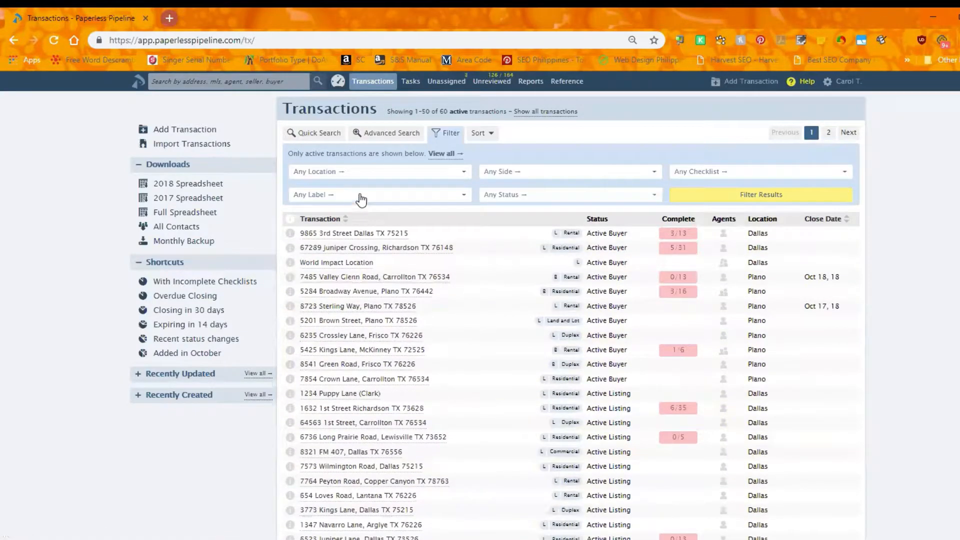
left_click(361, 199)
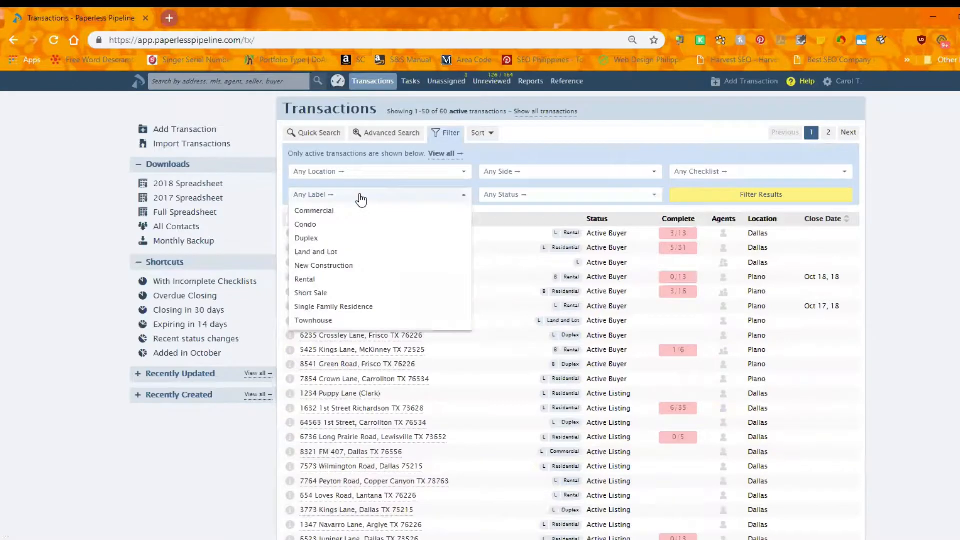
left_click(336, 238)
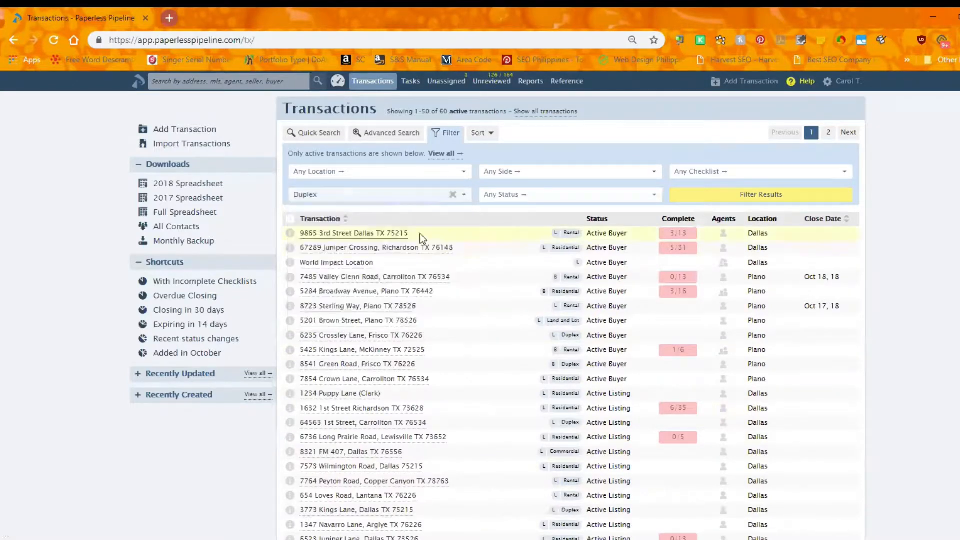
left_click(743, 197)
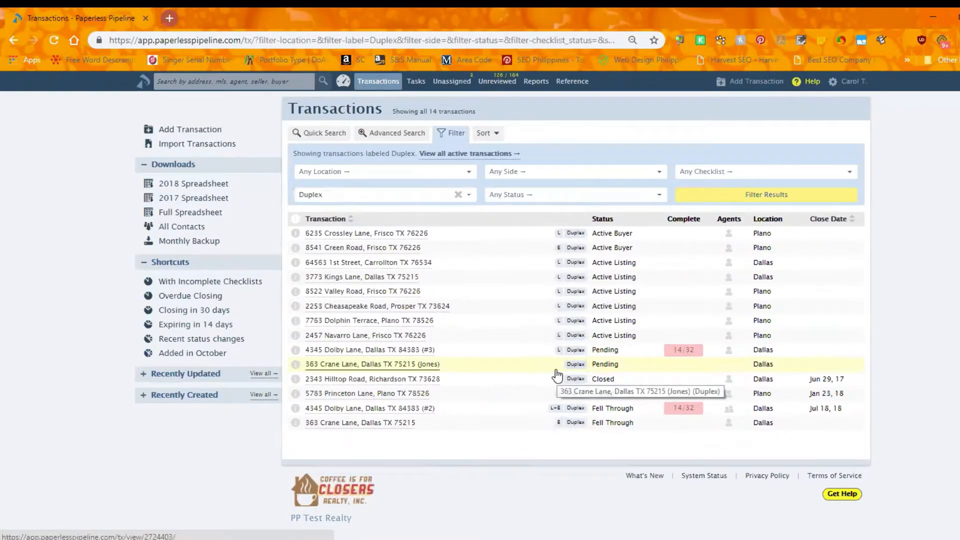
Narrow the Duplex-labeled transactions to the Listing Side
left_click(536, 179)
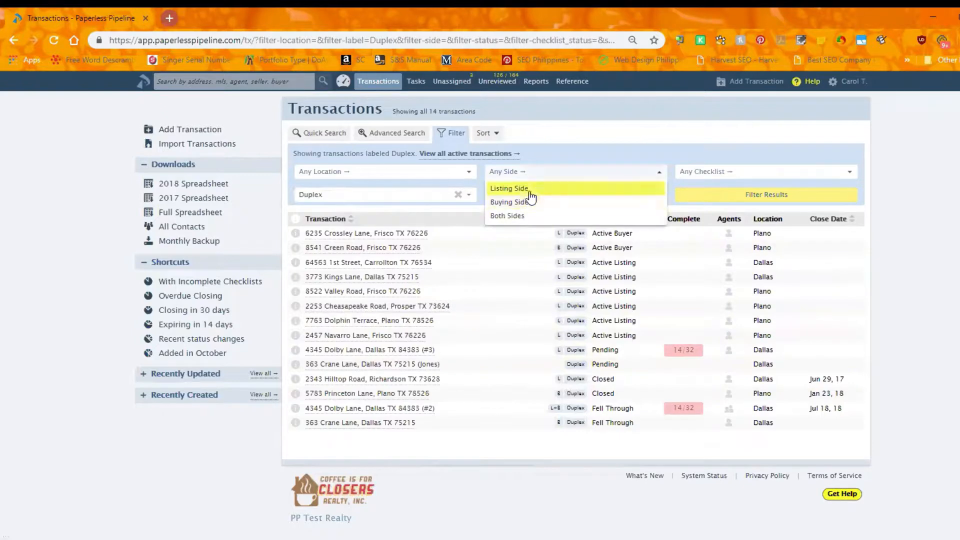
left_click(529, 187)
left_click(734, 199)
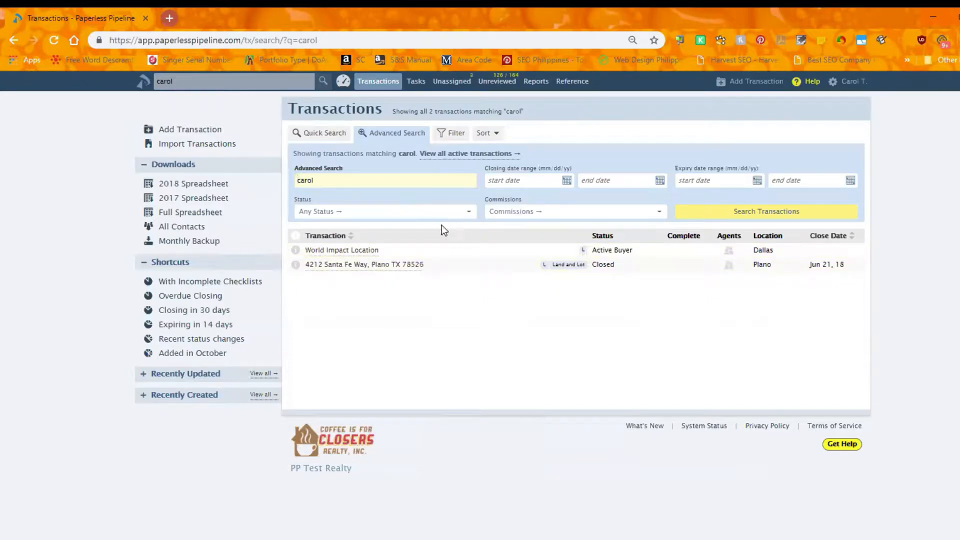
Open the closed Land and Lot transaction from the search results
left_click(395, 268)
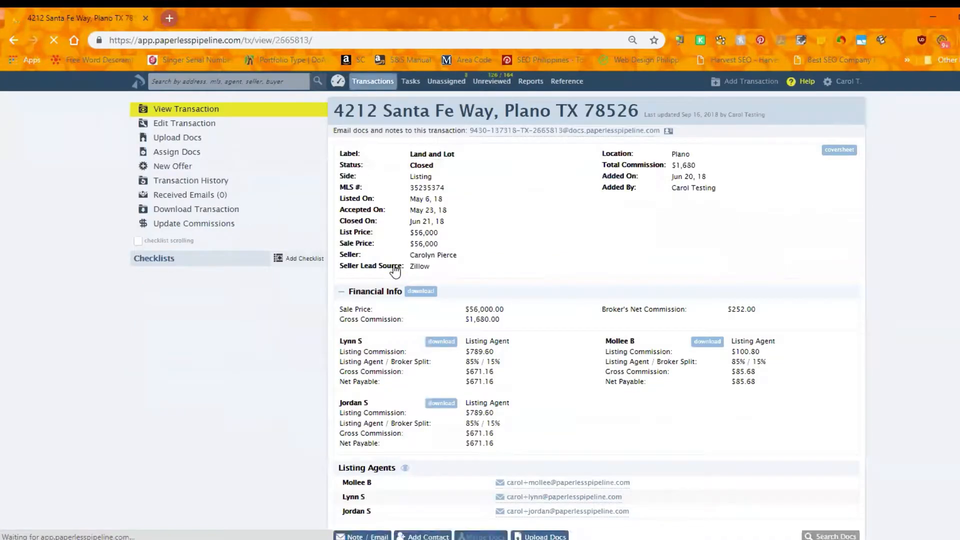
Start a new transaction for Dallas with its property address, MLS number, Active Listing status and Single Family Residence label
left_click(757, 92)
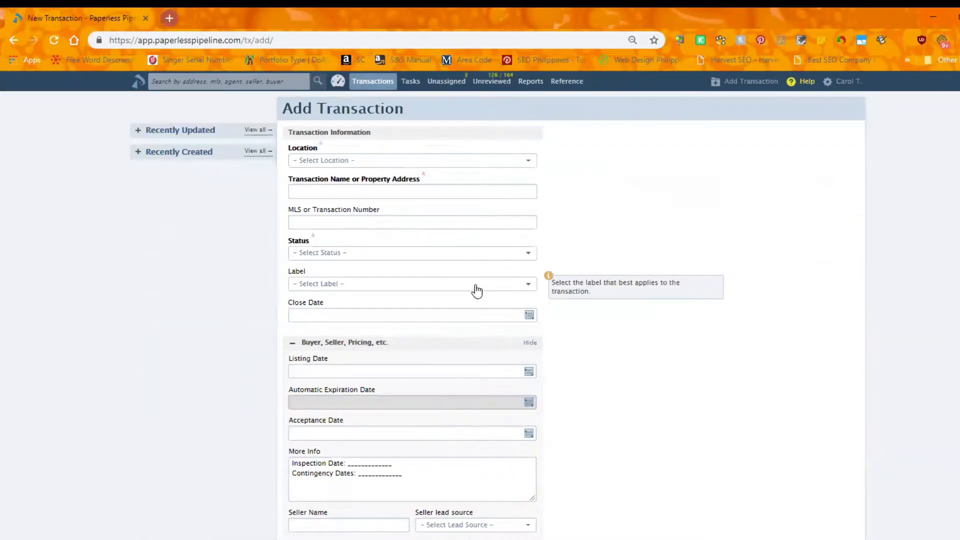
left_click(429, 161)
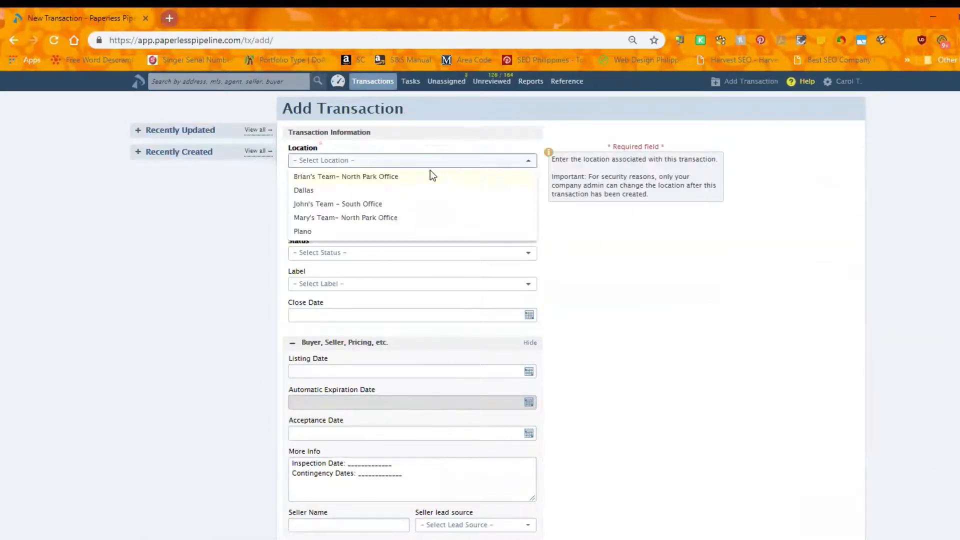
left_click(419, 192)
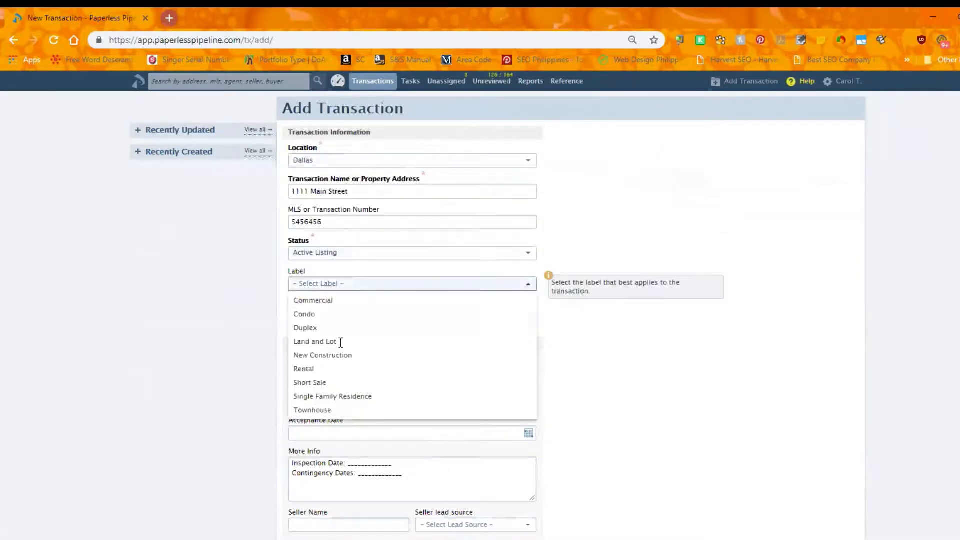
left_click(332, 396)
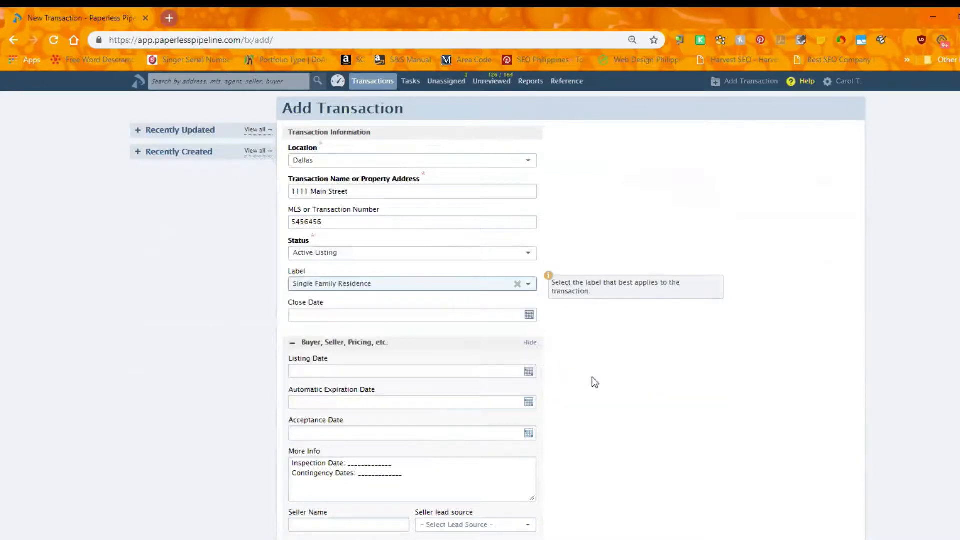
left_click(483, 314)
Review the status options available for the new transaction, keeping Active Listing selected
left_click(424, 257)
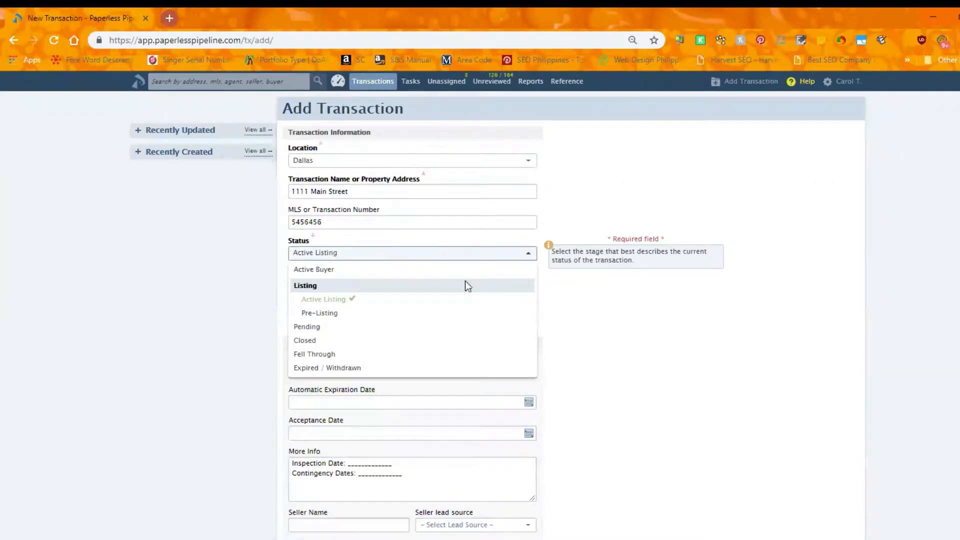
left_click(635, 326)
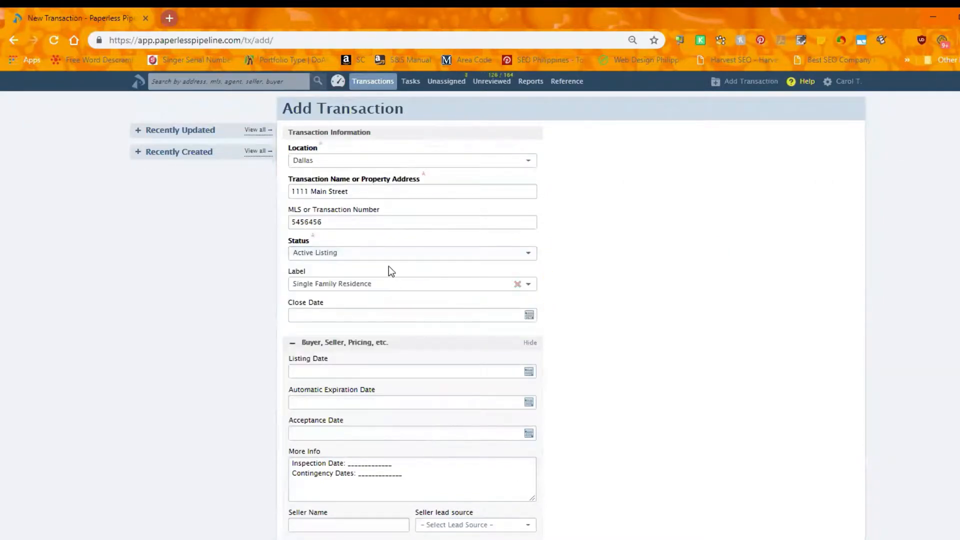
left_click(366, 255)
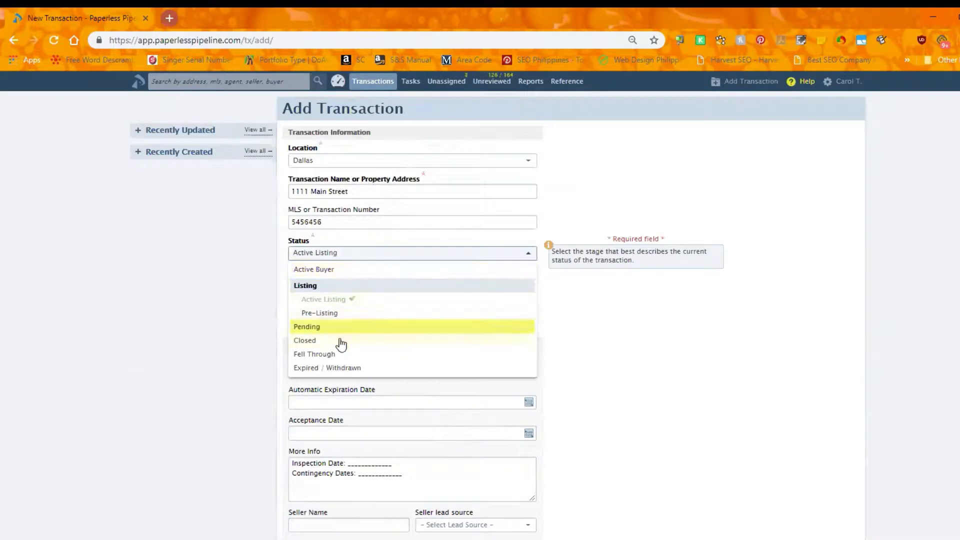
left_click(654, 332)
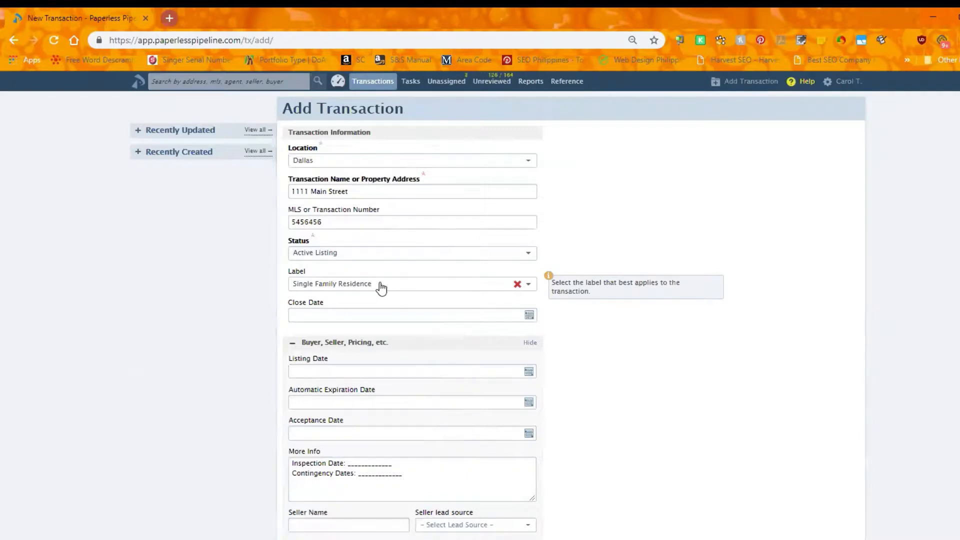
left_click(391, 257)
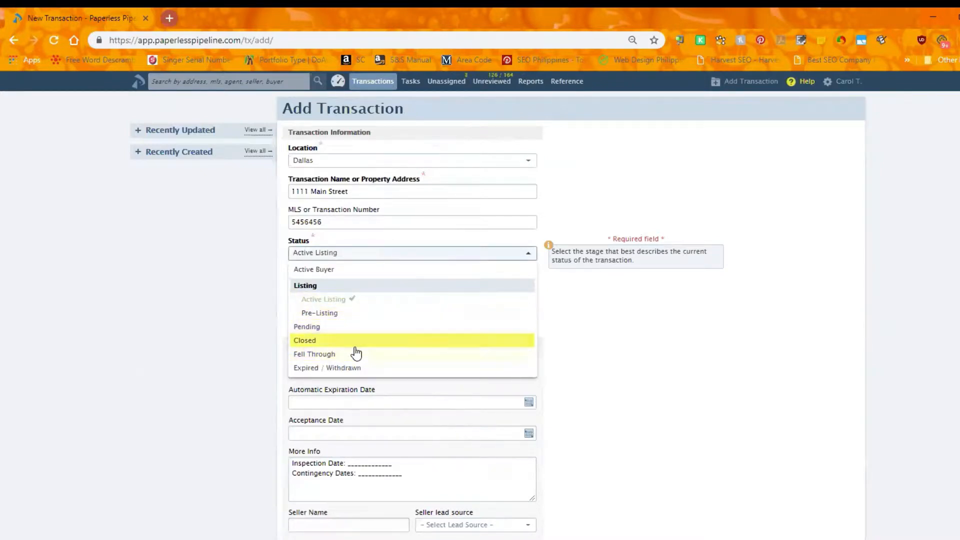
left_click(659, 395)
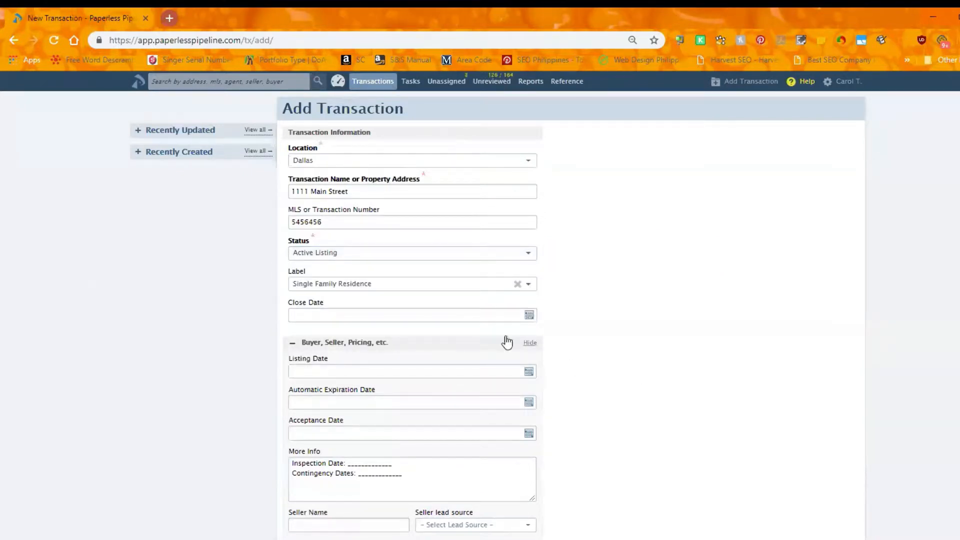
Duplicate the new transaction's browser tab and open the transactions list in the copy
mouse_move(425, 303)
right_click(76, 17)
left_click(125, 63)
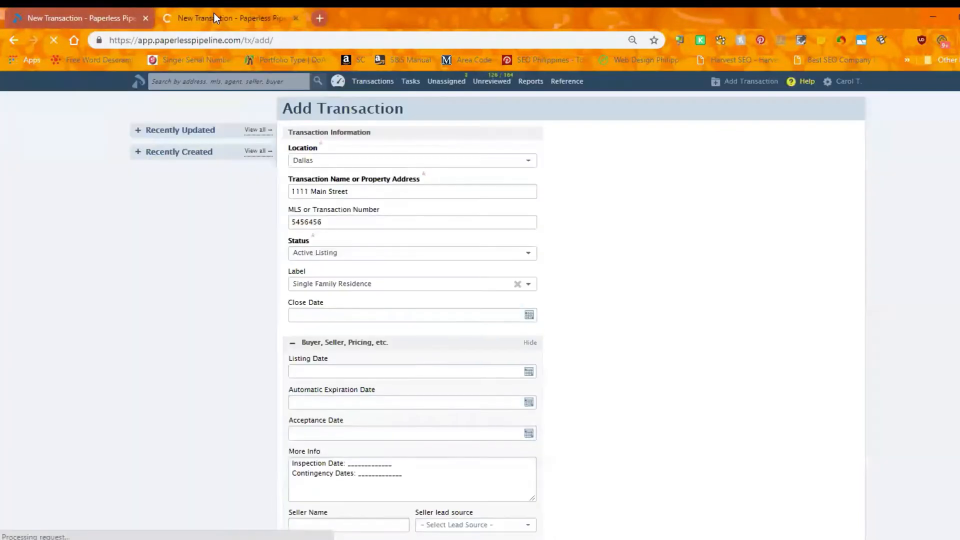
left_click(369, 83)
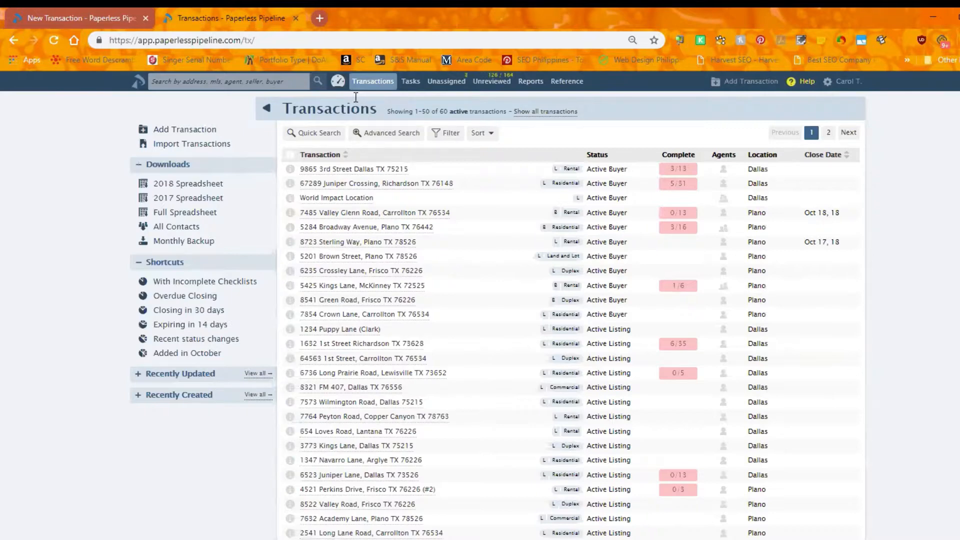
Open the Commission & Closings report and check its label filter
left_click(535, 88)
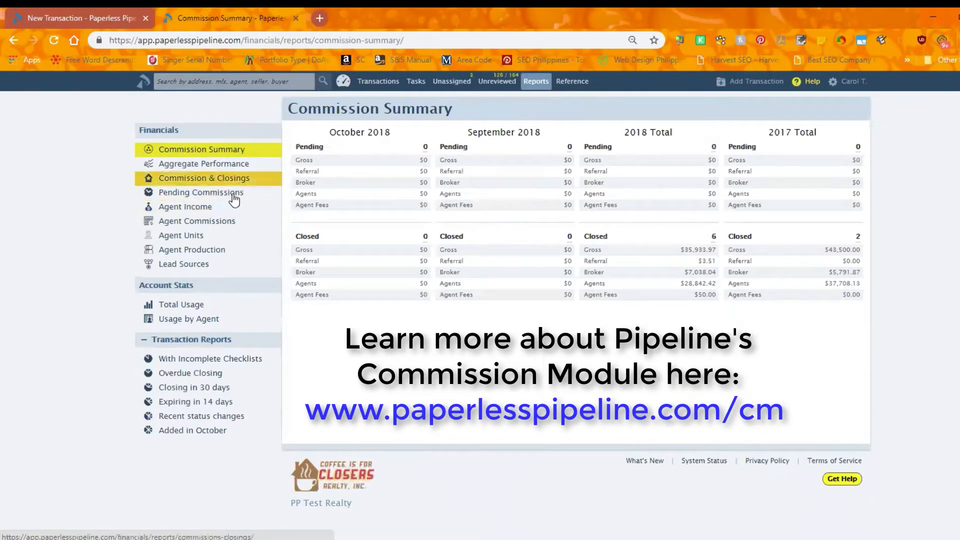
left_click(259, 184)
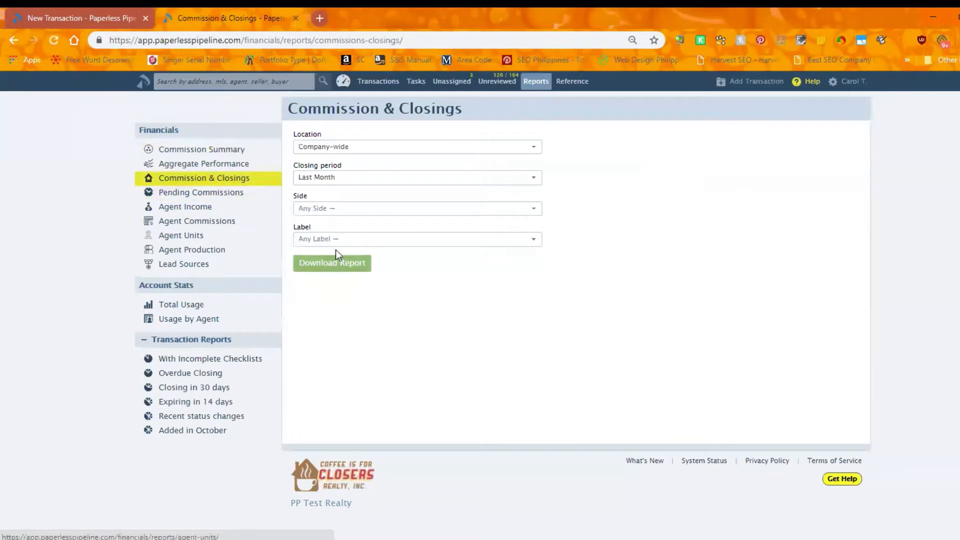
left_click(336, 241)
left_click(337, 242)
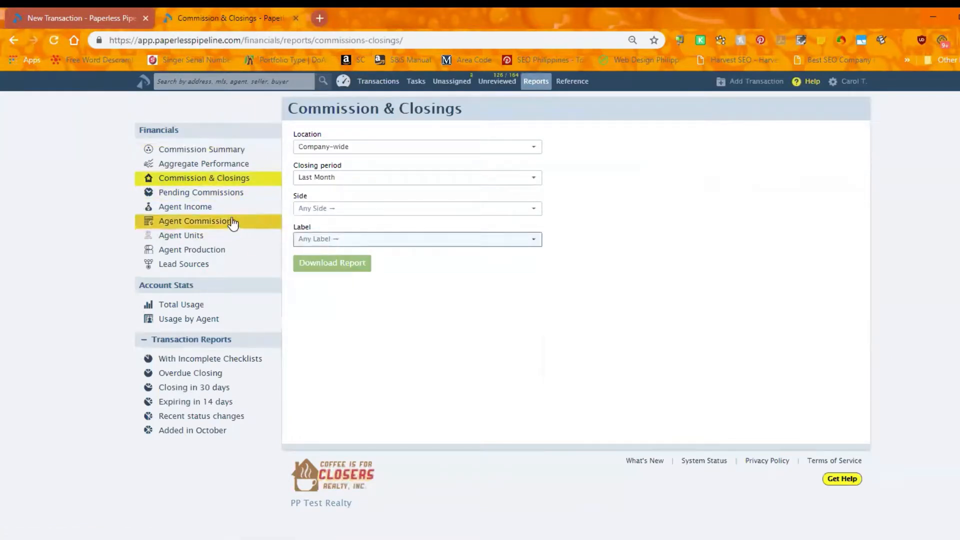
Open the Pending Commissions report and review the options of its label filter
left_click(216, 195)
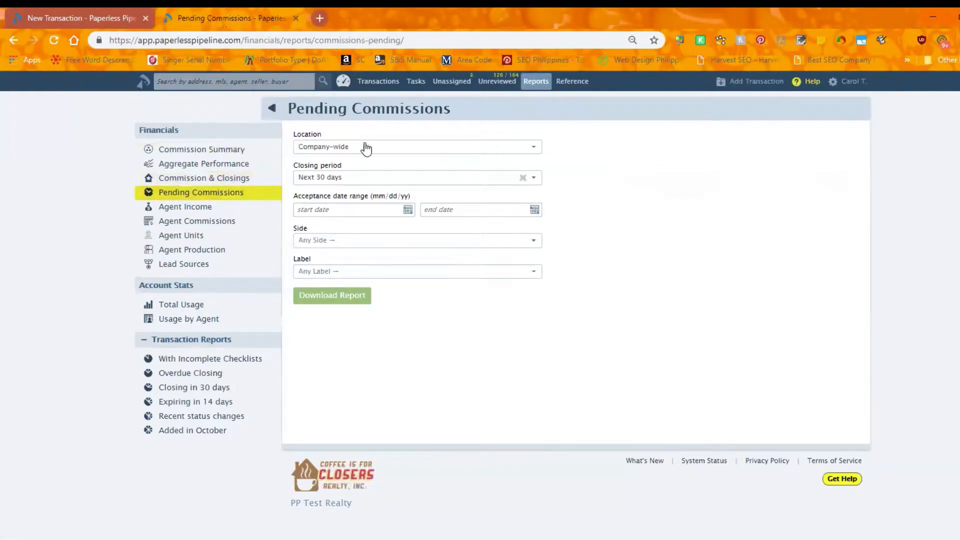
left_click(334, 274)
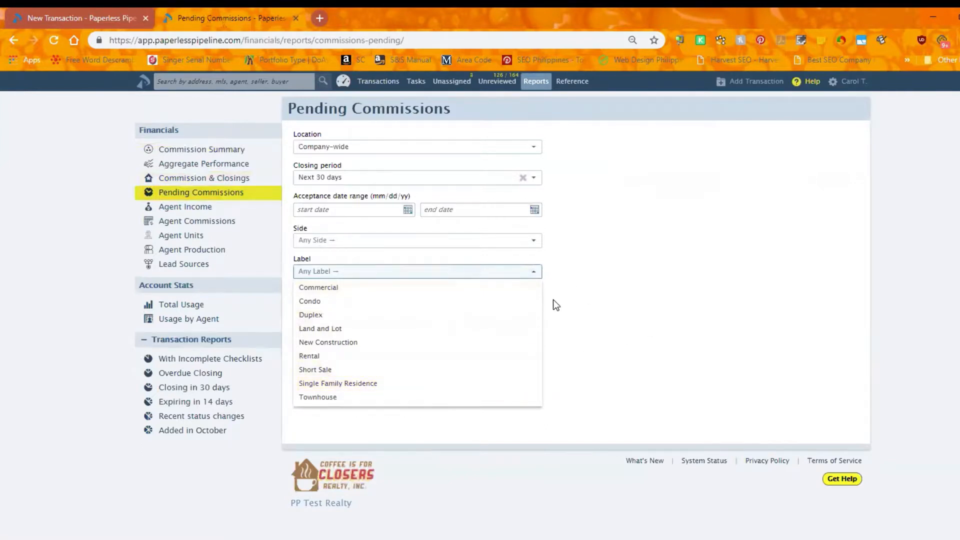
left_click(692, 285)
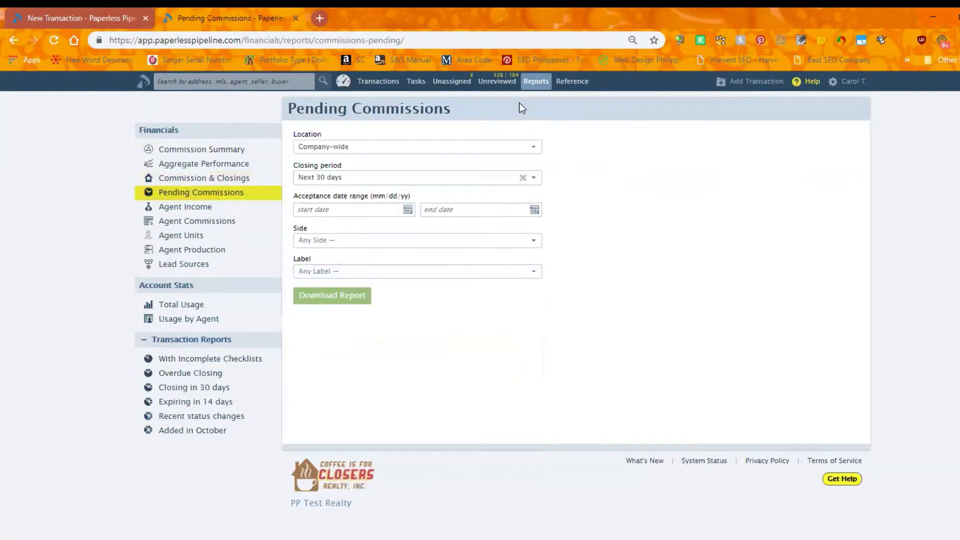
Return to the Commission Summary report and go back to the transactions list
left_click(534, 83)
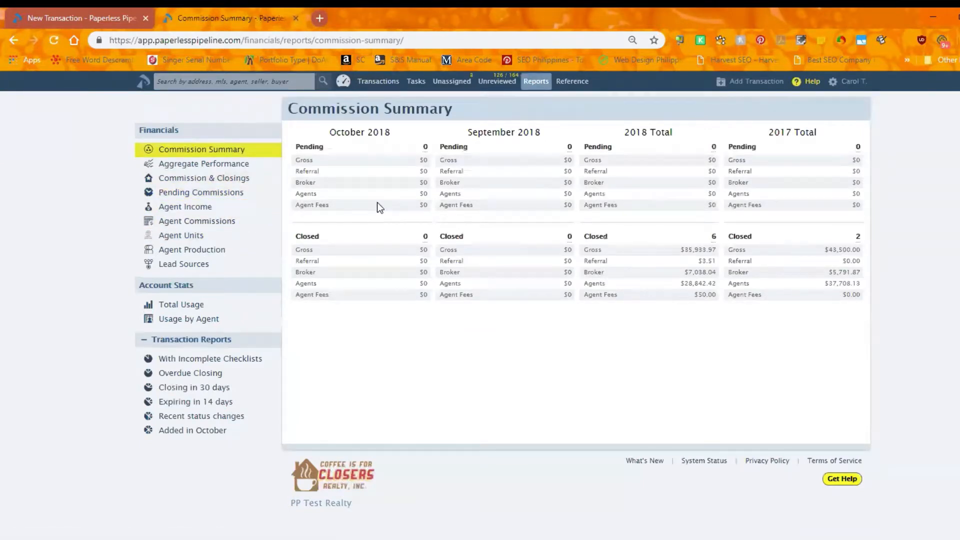
left_click(377, 84)
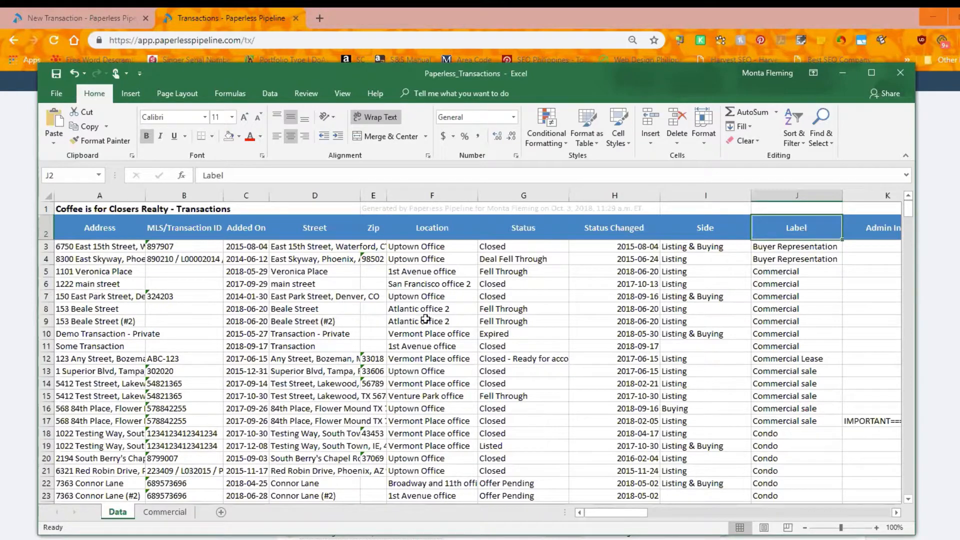
Select the rows labelled Commercial on the Data sheet and inspect the list price, sale price and commission totals on the Commercial sheet
left_click_drag(781, 284, 778, 346)
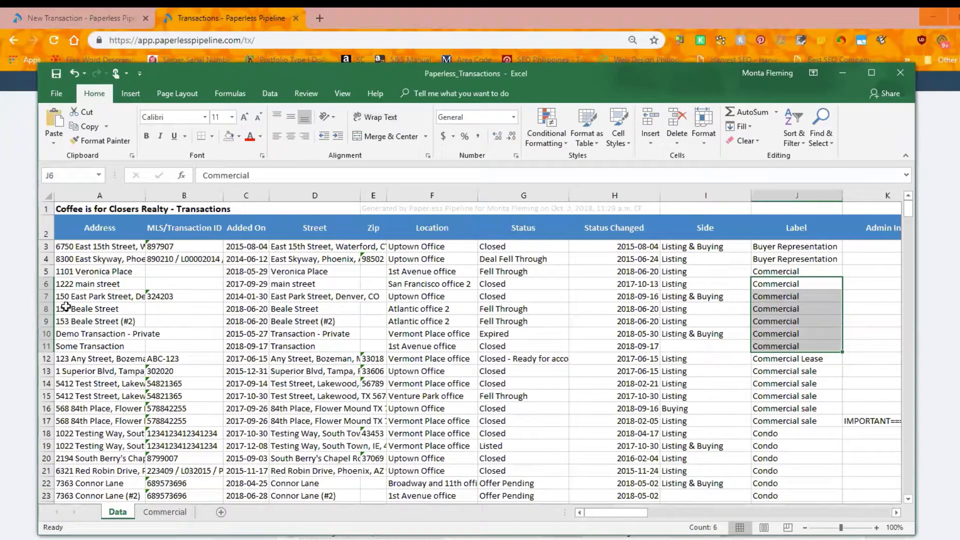
left_click_drag(46, 272, 49, 348)
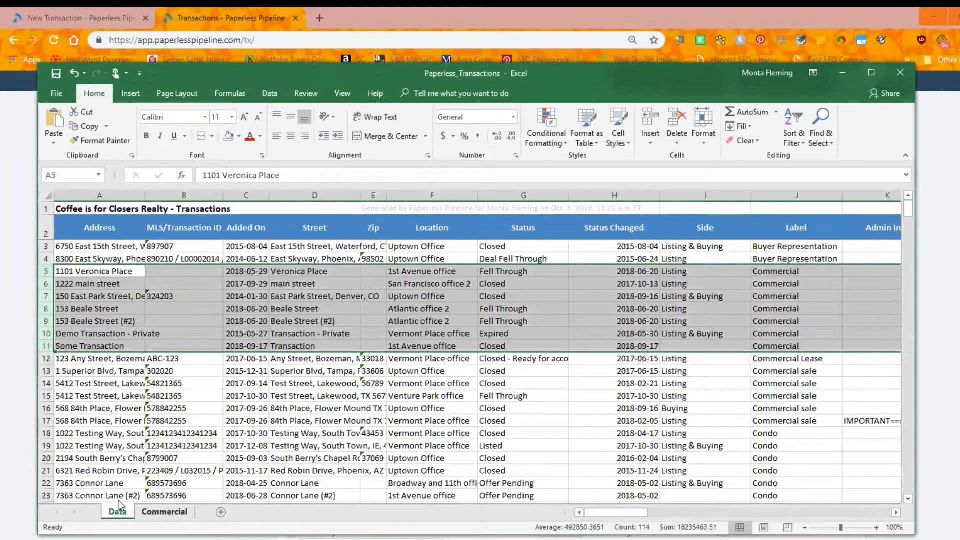
left_click(164, 512)
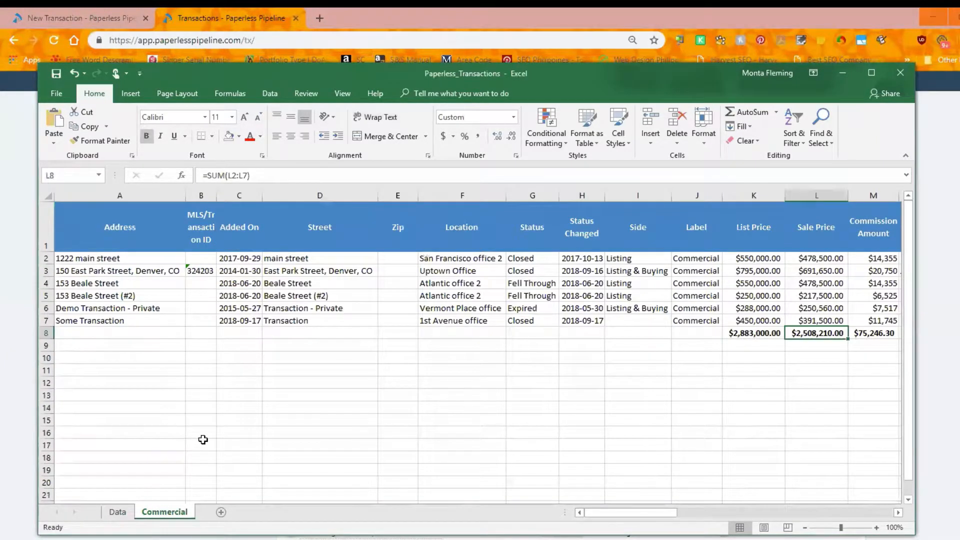
left_click(755, 333)
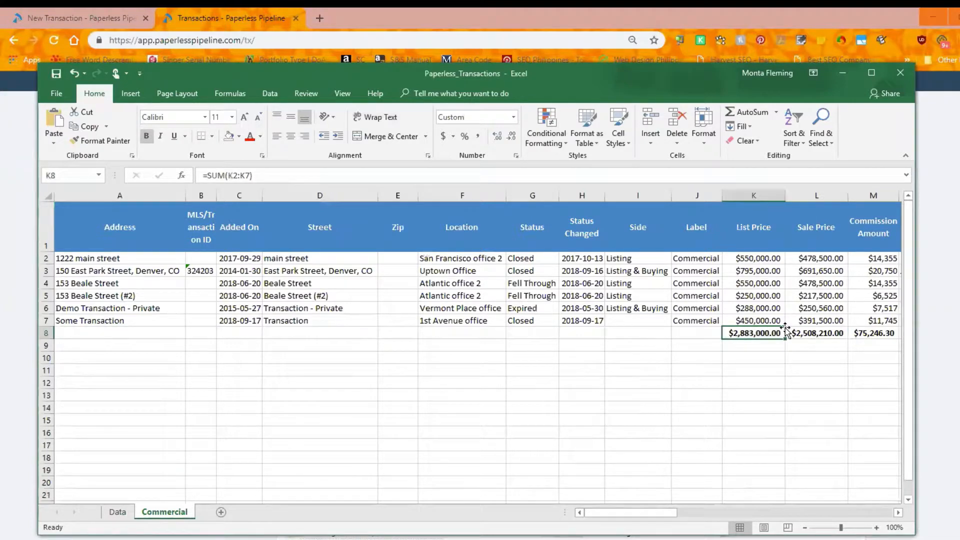
left_click(802, 329)
left_click(855, 332)
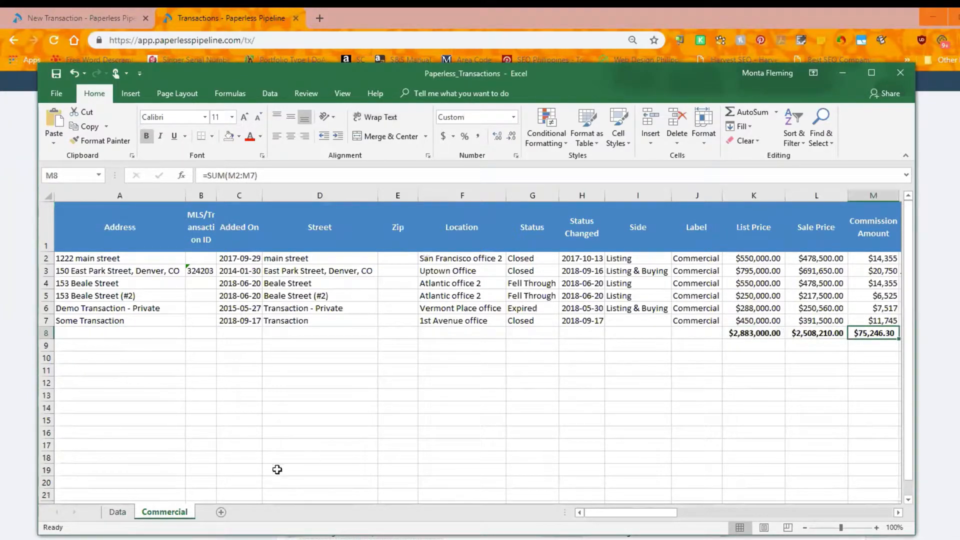
left_click(117, 512)
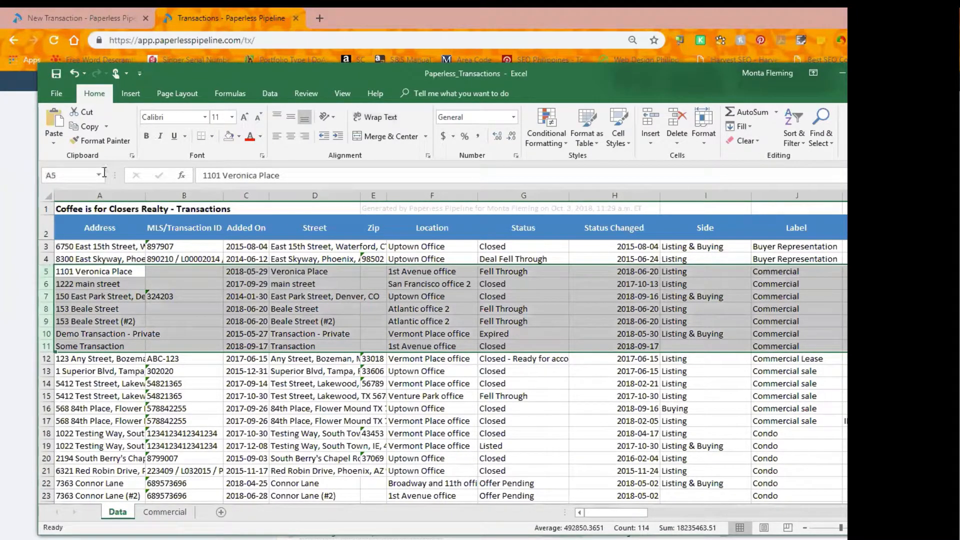
Switch to Paperless Pipeline and open the Pending Residential (Buyer) checklist template to review its automatic-application settings
left_click(17, 196)
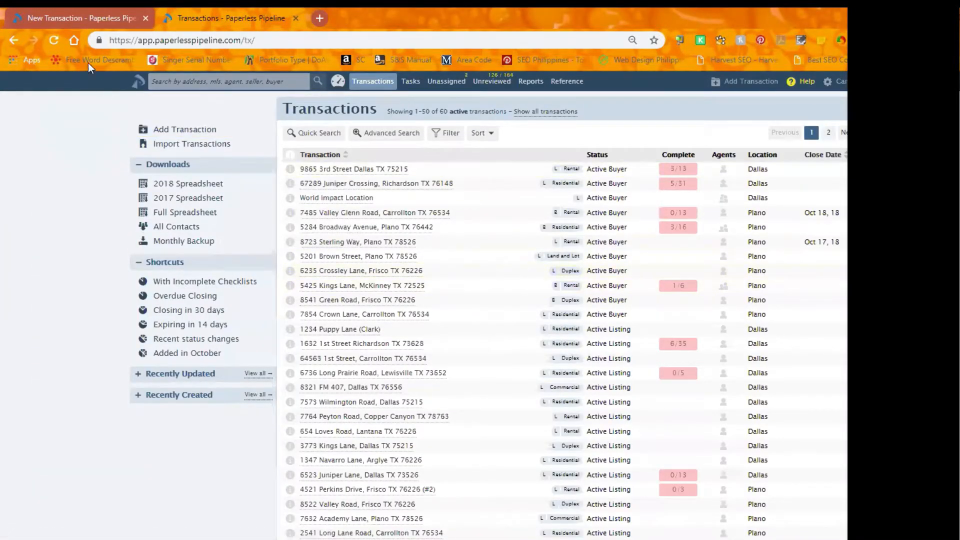
left_click(76, 17)
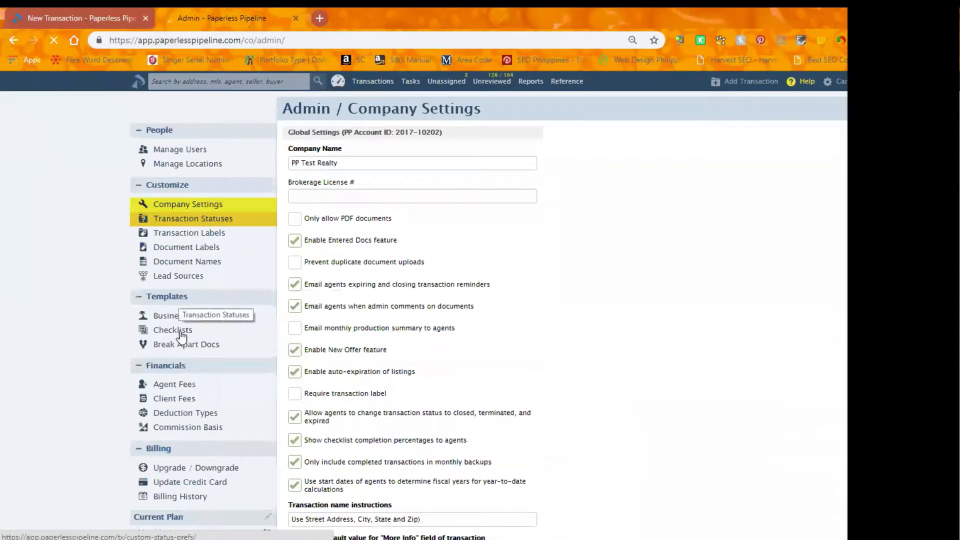
left_click(181, 332)
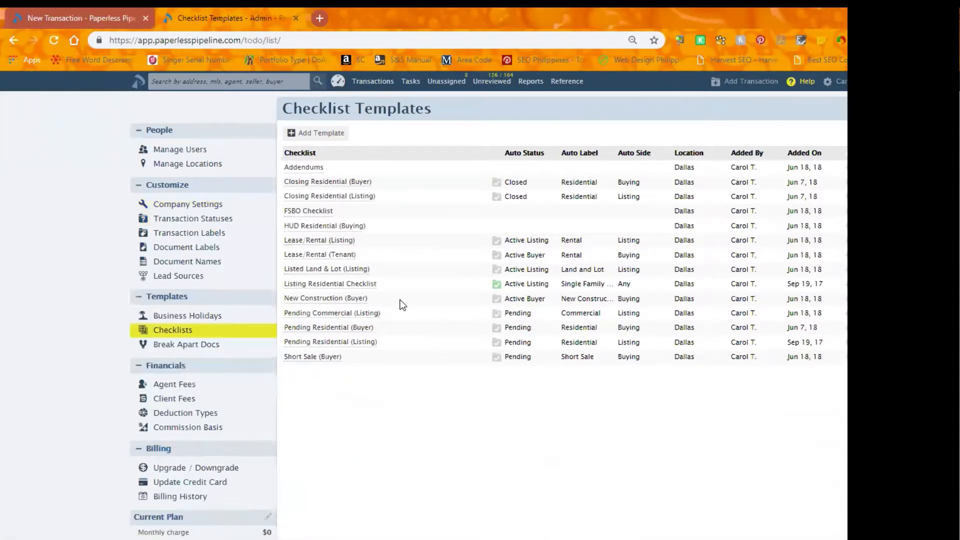
left_click(353, 328)
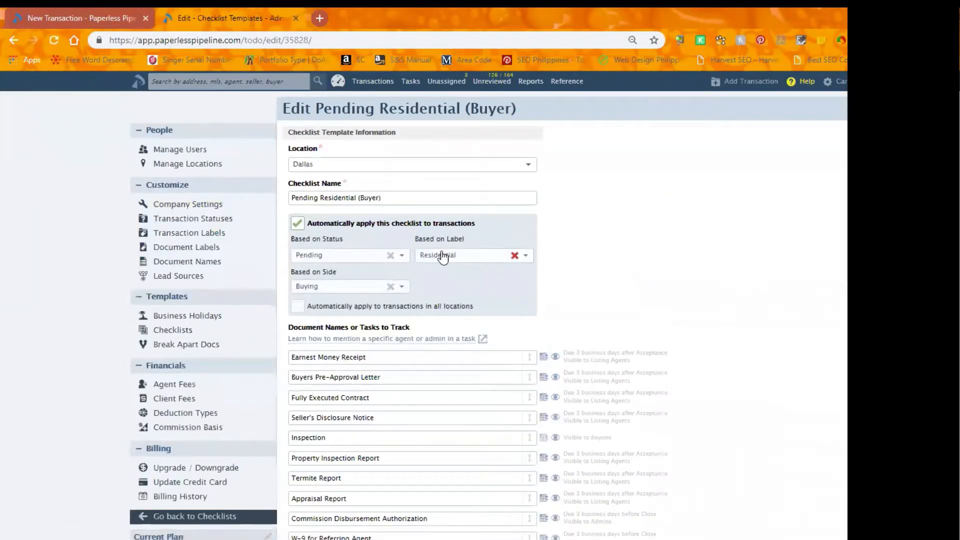
mouse_move(313, 229)
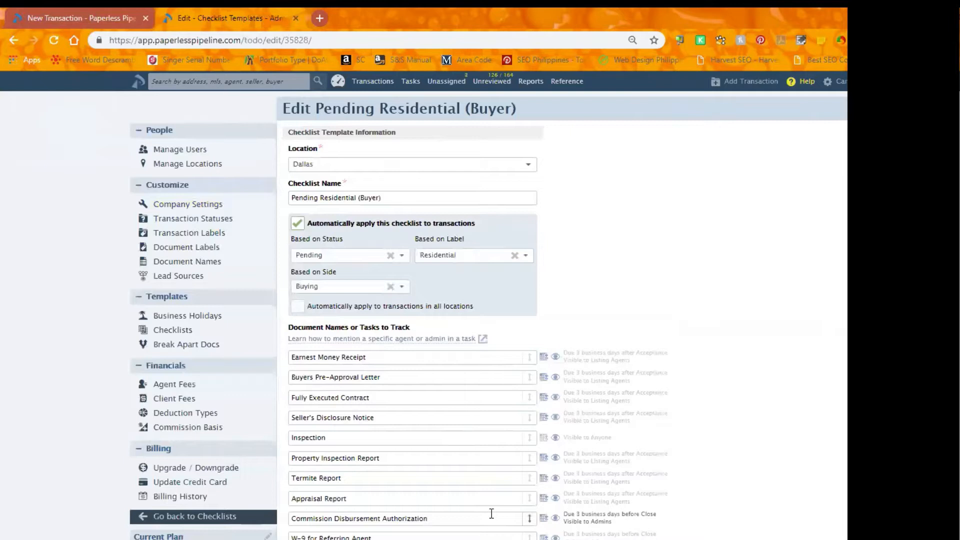
Add the prepared new transaction with the Single Family Residence label kept, and check its status and label on the transaction page
left_click(87, 17)
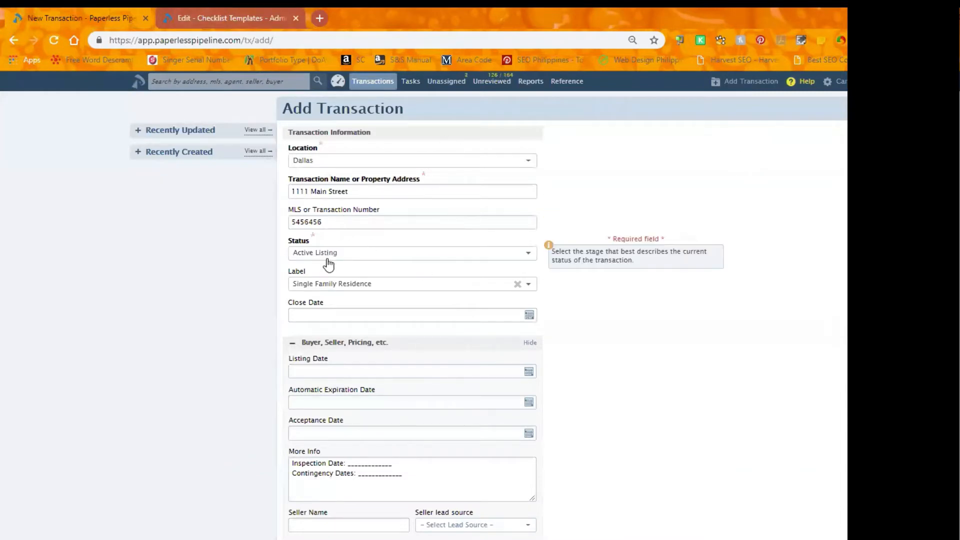
left_click(335, 291)
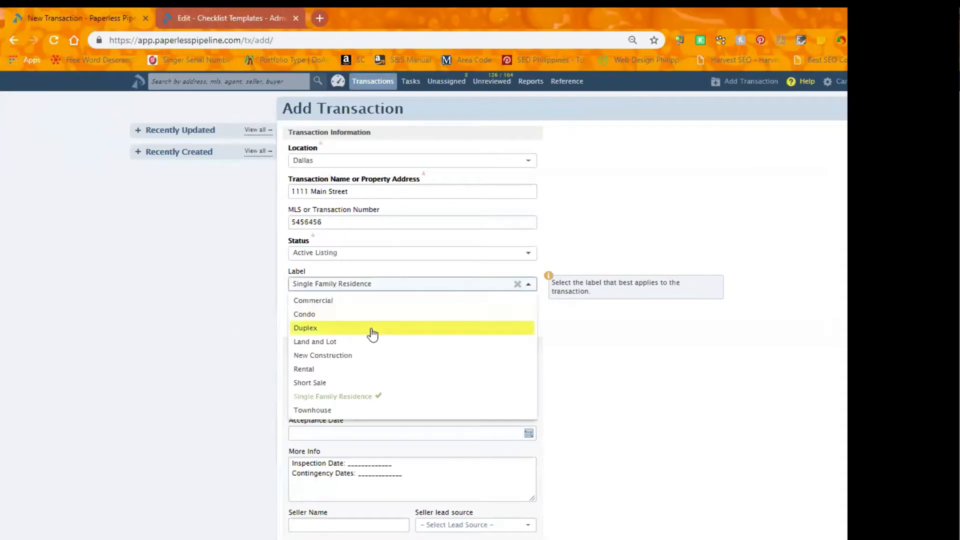
left_click(363, 286)
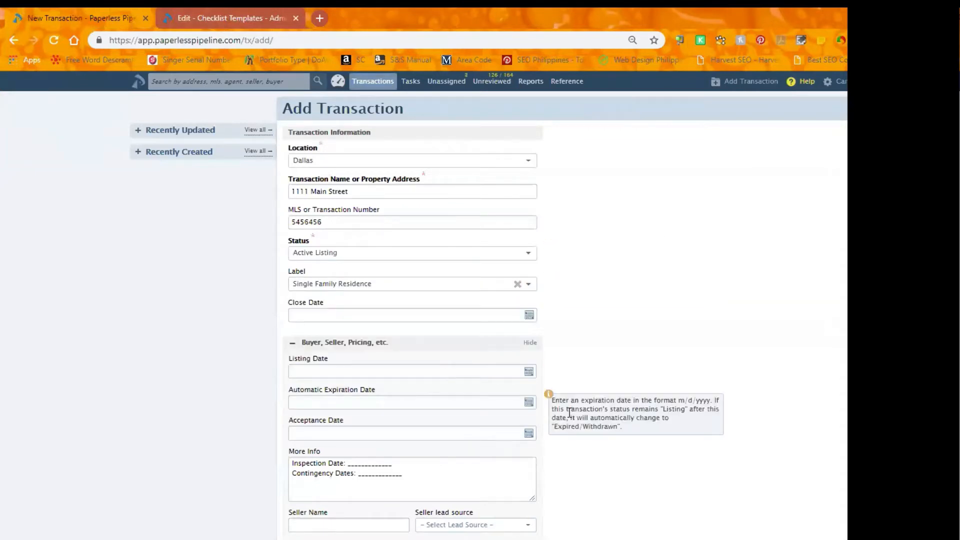
scroll(570, 413, "down", 15)
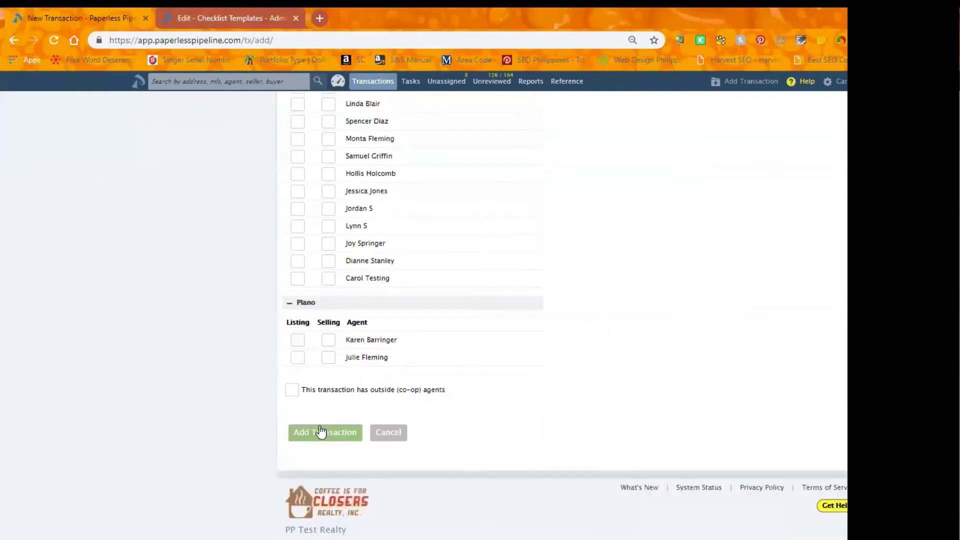
left_click(322, 431)
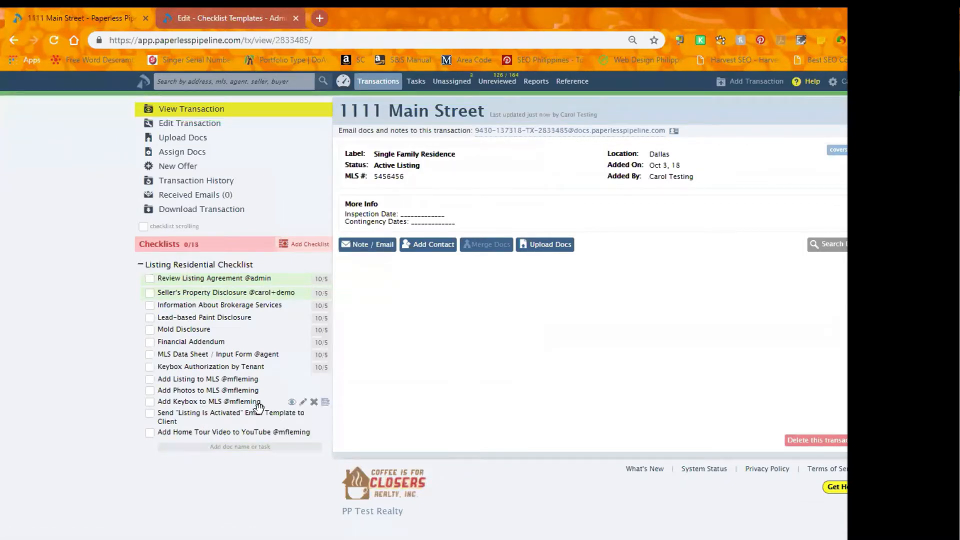
left_click_drag(424, 166, 373, 166)
left_click_drag(455, 155, 372, 148)
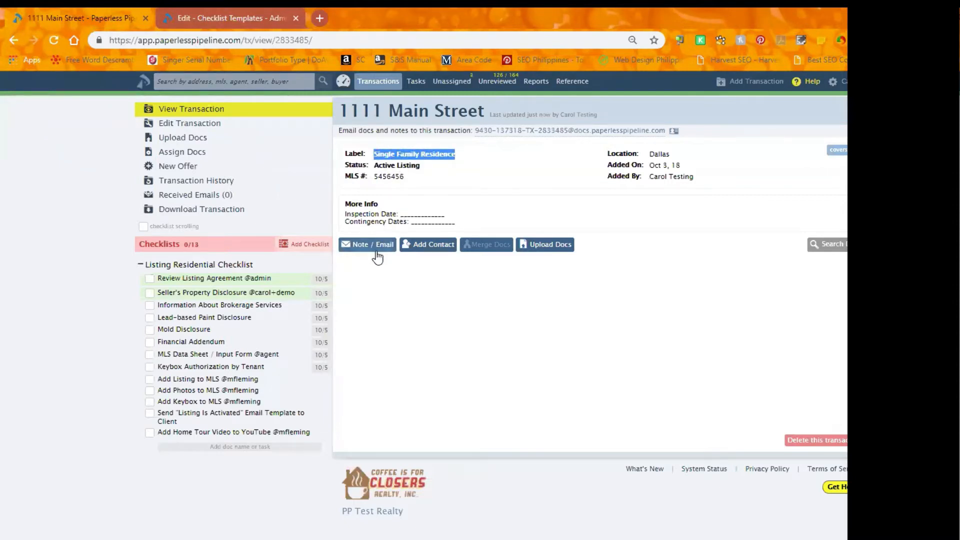